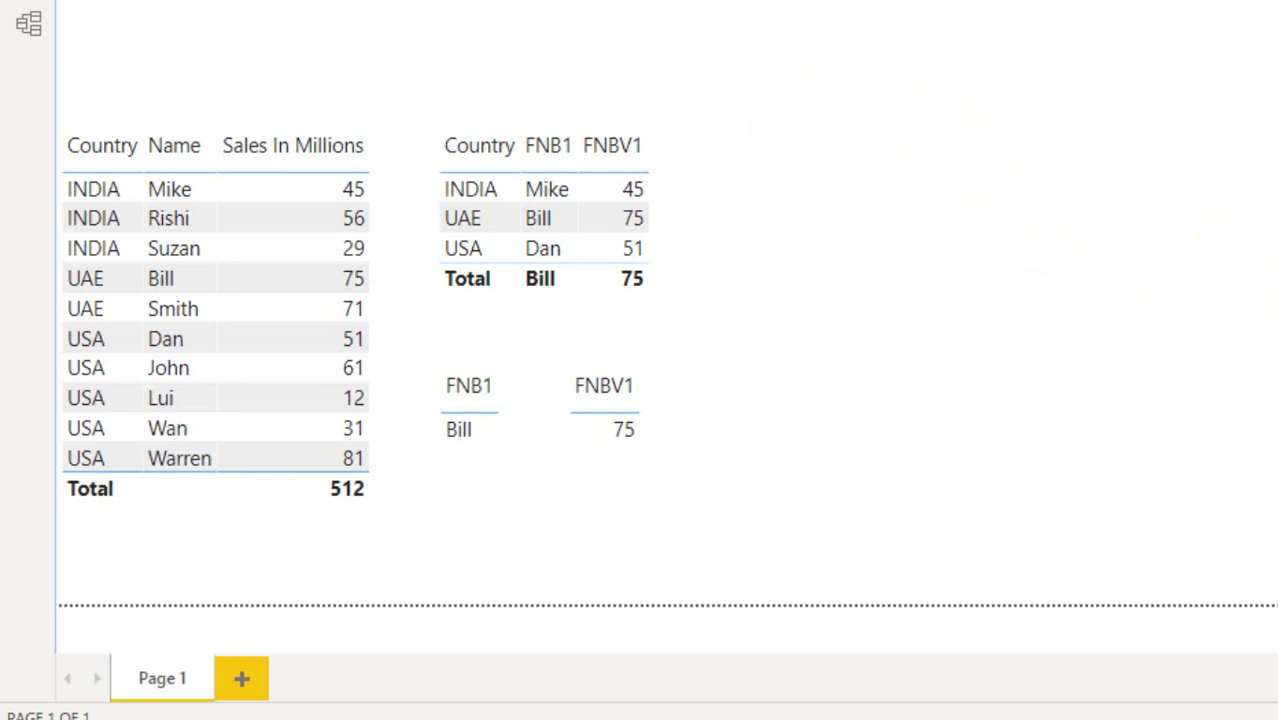
Show the FNB1 measure's FIRSTNONBLANK('Info2'[Name], TRUE()) formula in the formula bar
{"action": "left_click", "coordinate": [539, 27]}
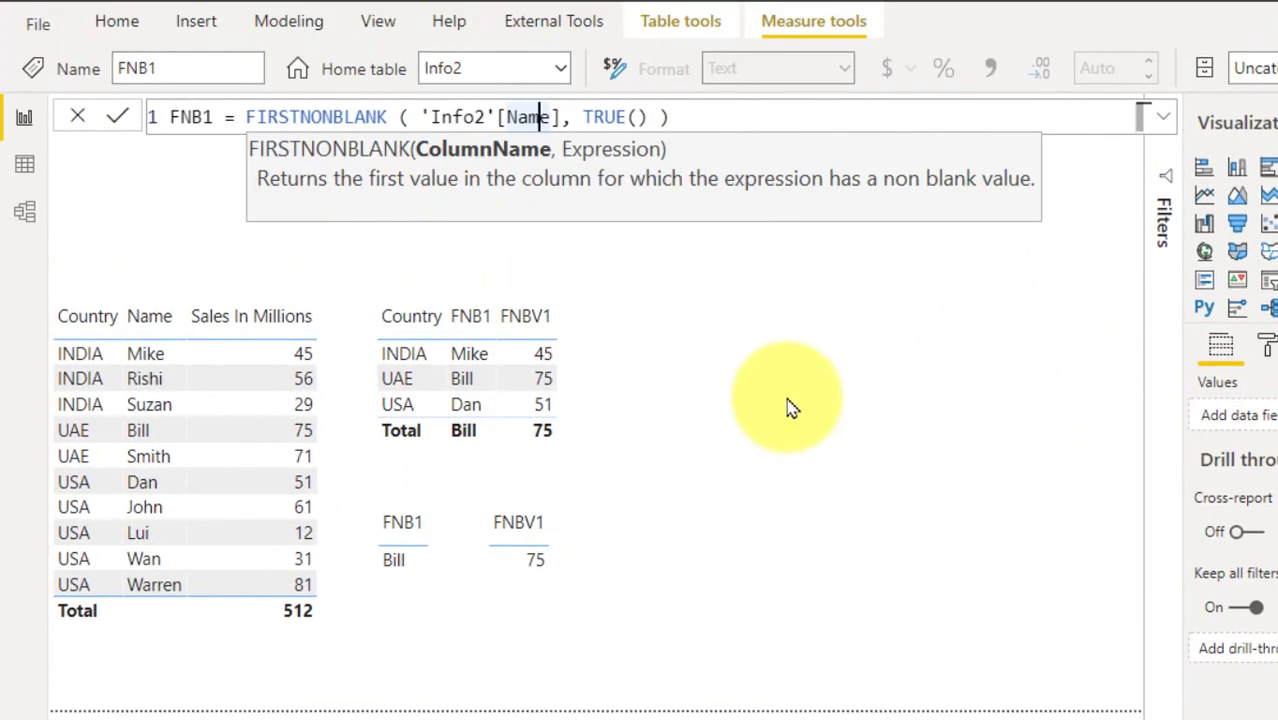
{"action": "key", "text": "Right"}
{"action": "key", "text": "Right"}
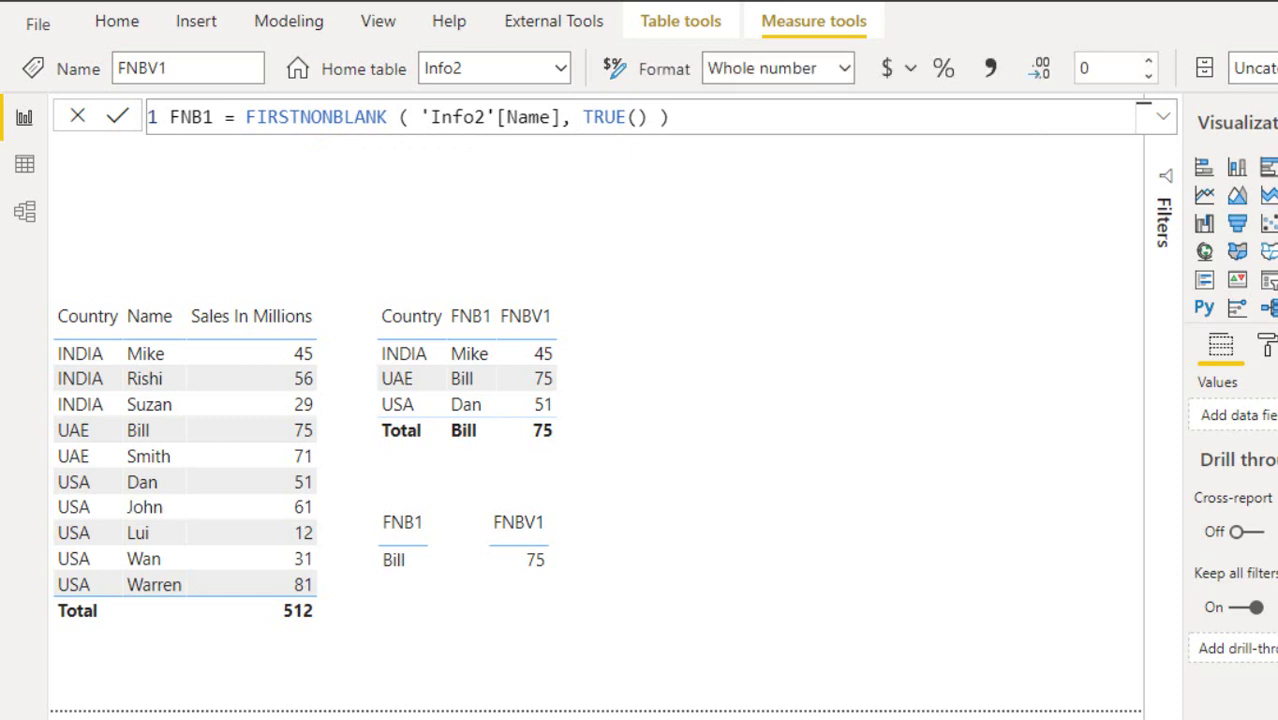
Inspect FNBV1's sum(Info2[Sales]) argument, then reselect the Country/FNB1/FNBV1 table visual
{"action": "left_click", "coordinate": [809, 343]}
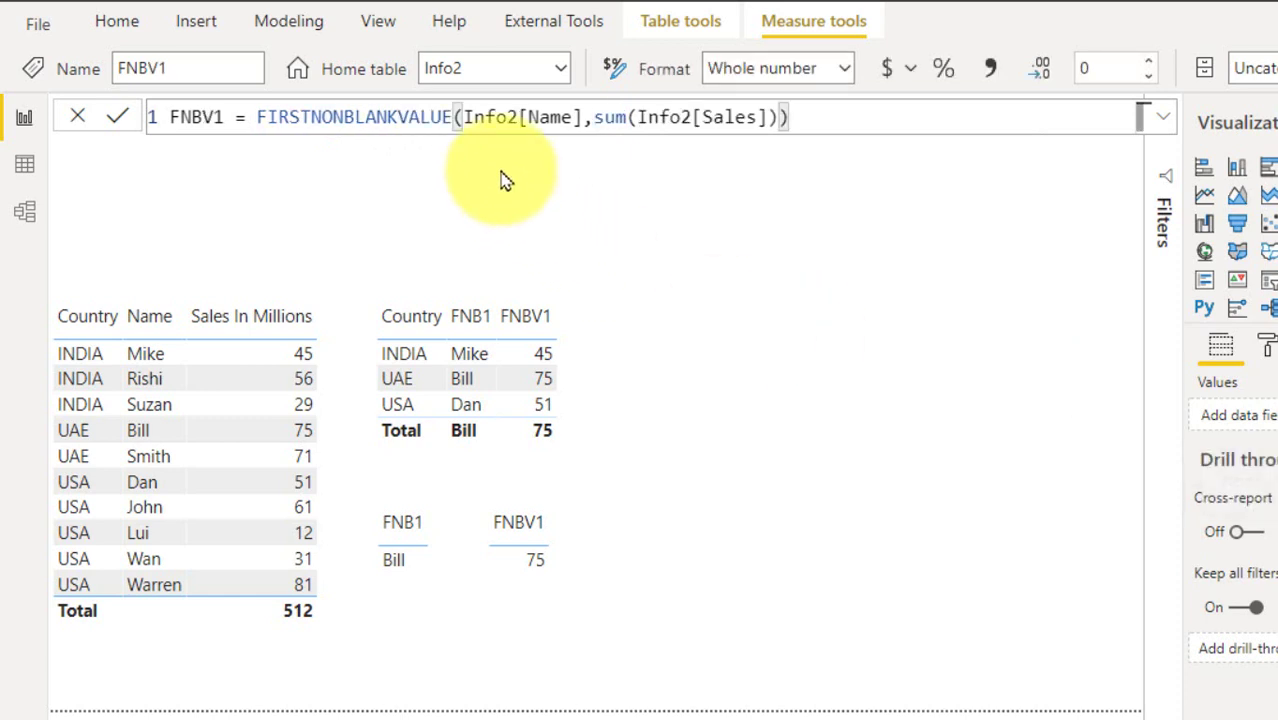
{"action": "left_click", "coordinate": [592, 118]}
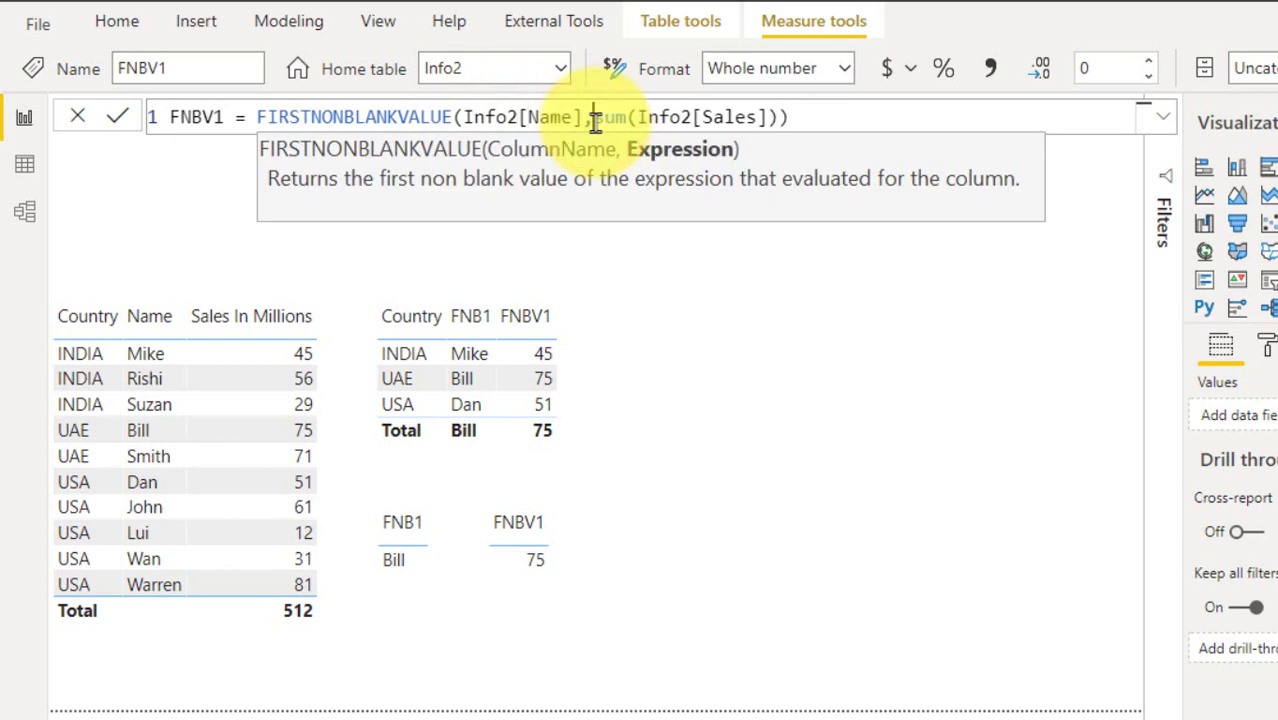
{"action": "key", "text": "Right"}
{"action": "key", "text": "Right"}
{"action": "key", "text": "Right"}
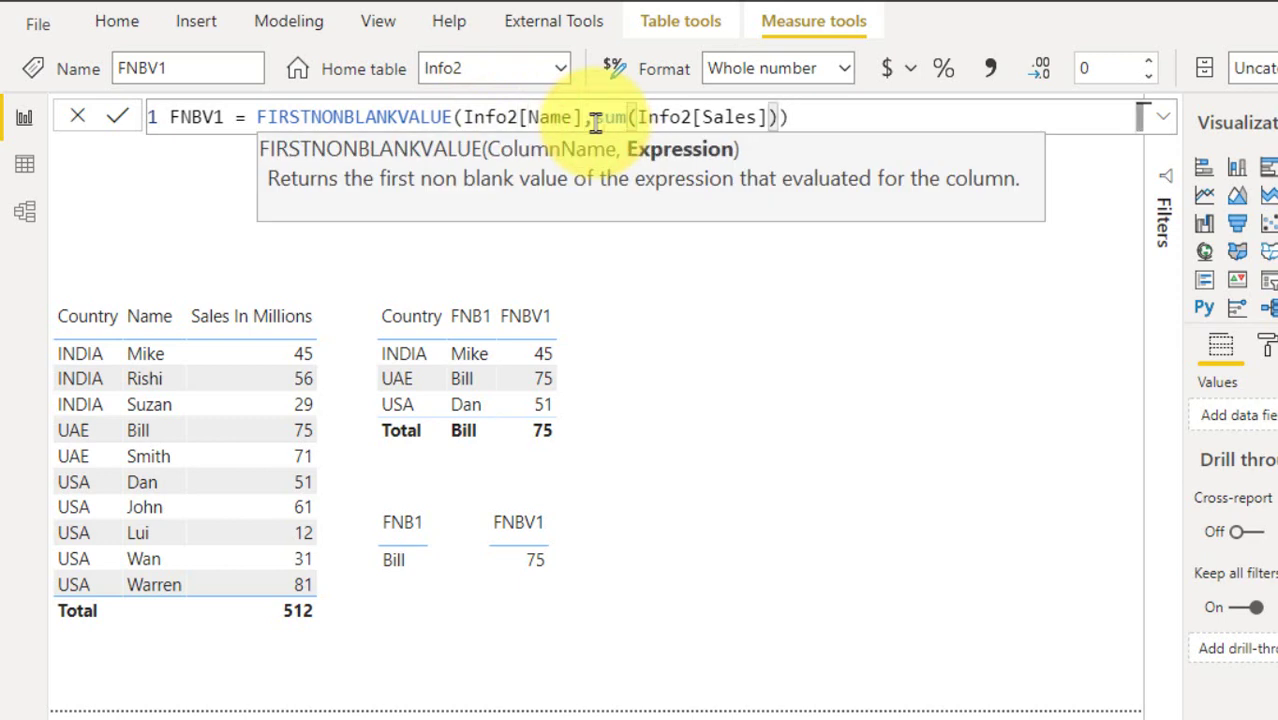
{"action": "left_click", "coordinate": [812, 505]}
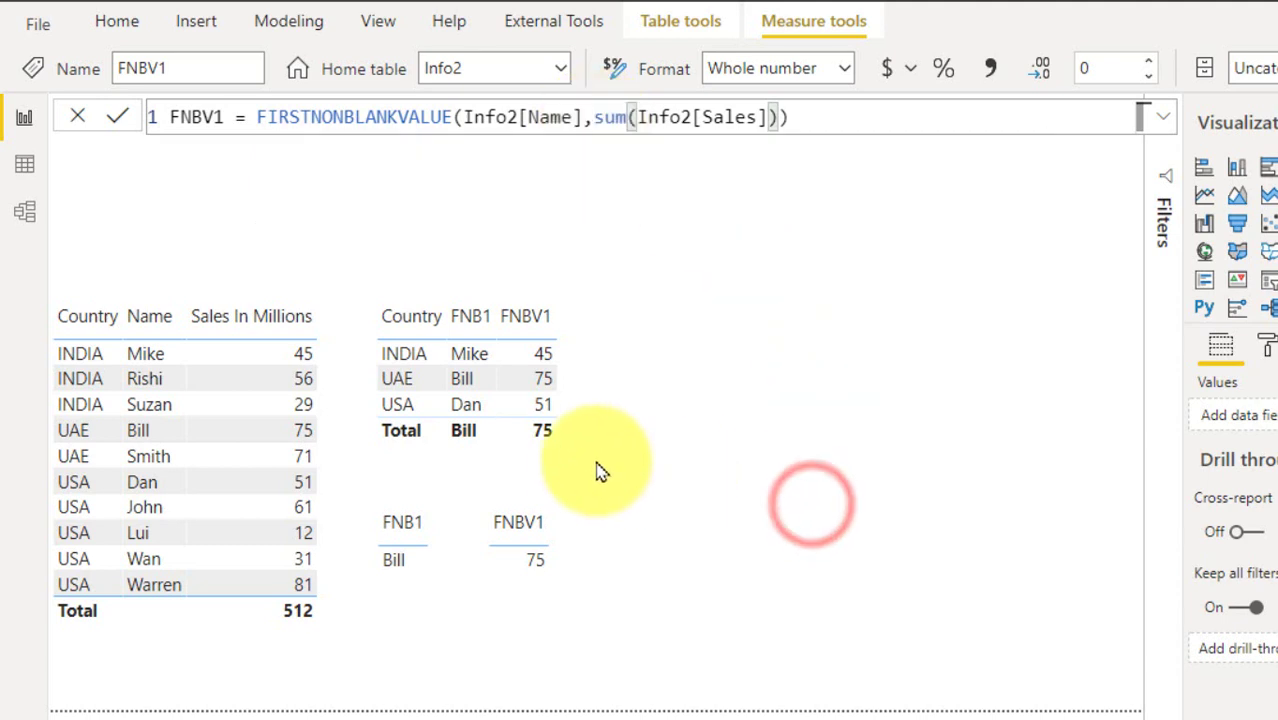
{"action": "left_click", "coordinate": [557, 448]}
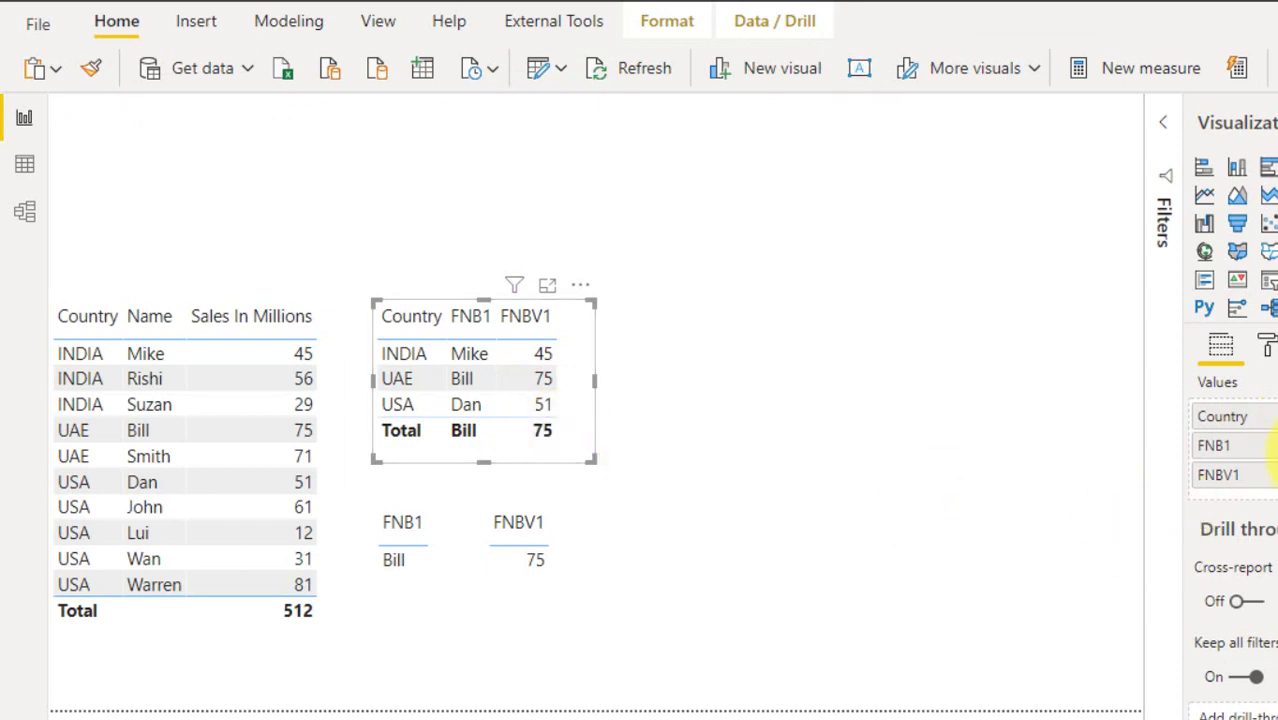
{"action": "left_click", "coordinate": [1232, 446]}
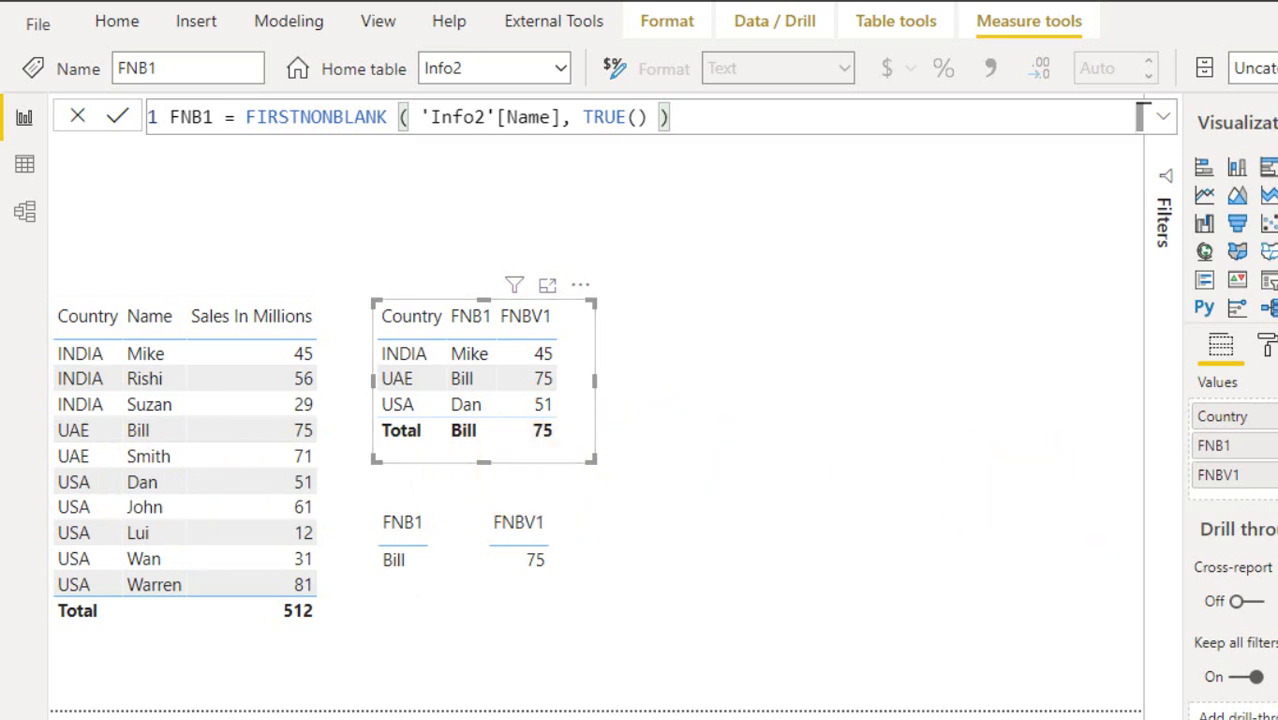
{"action": "left_click", "coordinate": [1272, 475]}
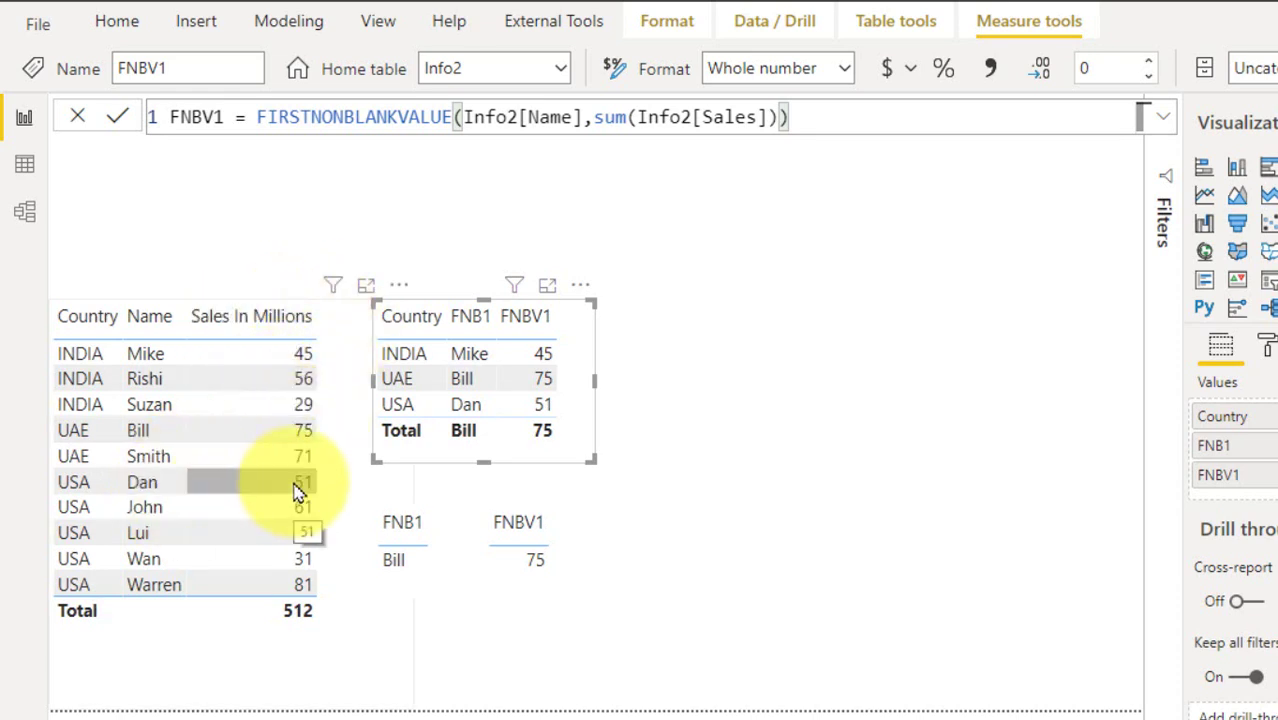
{"action": "left_click", "coordinate": [437, 592]}
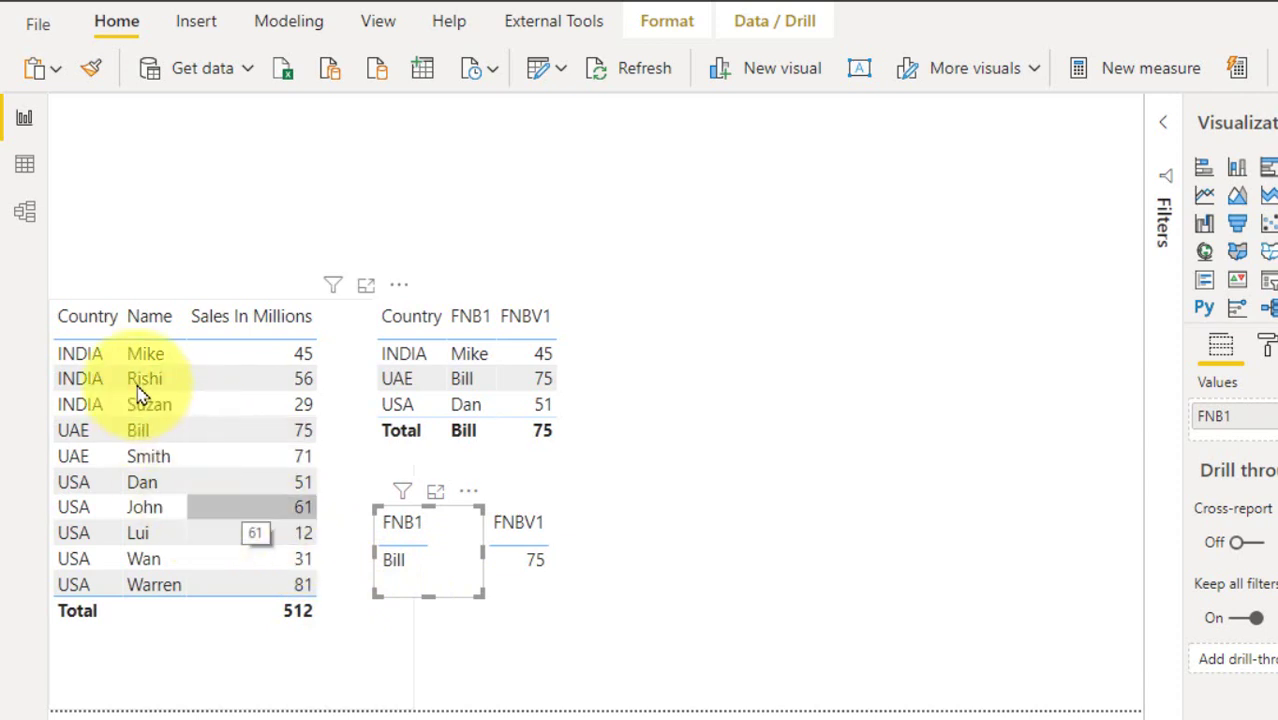
Sort the sales table by Name, then select the FNBV1 measure
{"action": "left_click", "coordinate": [152, 322]}
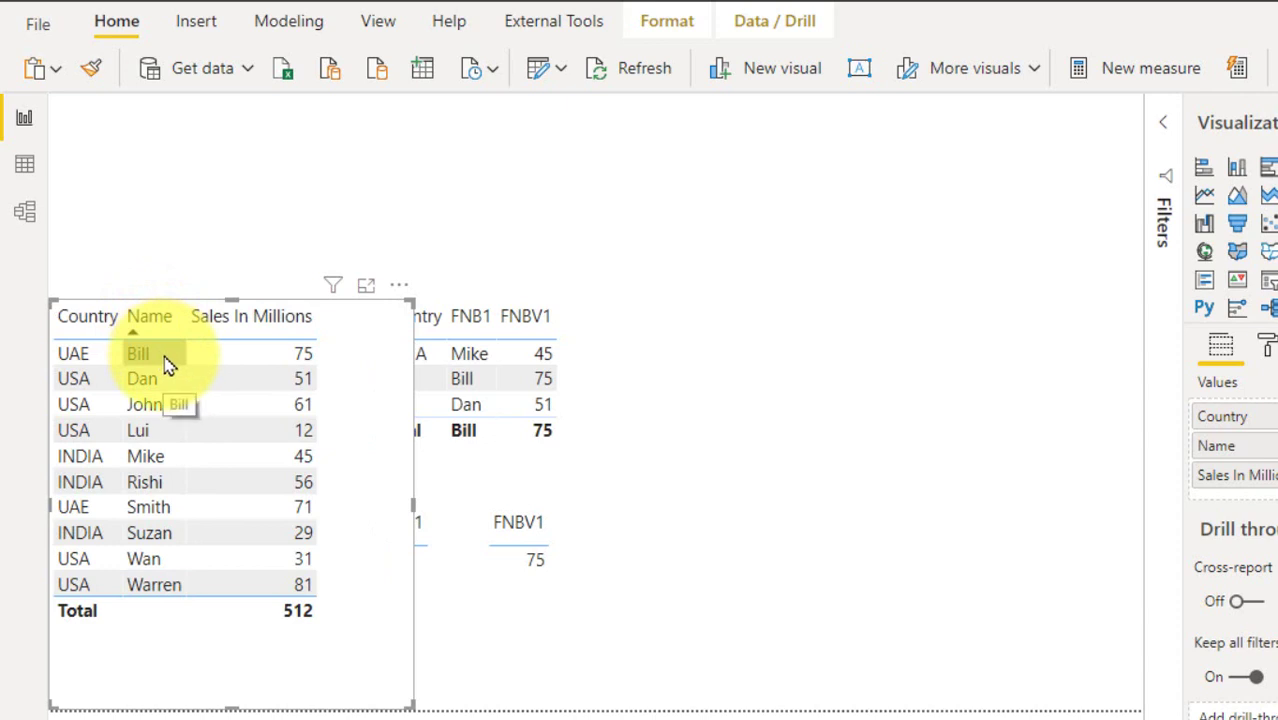
{"action": "left_click", "coordinate": [516, 644]}
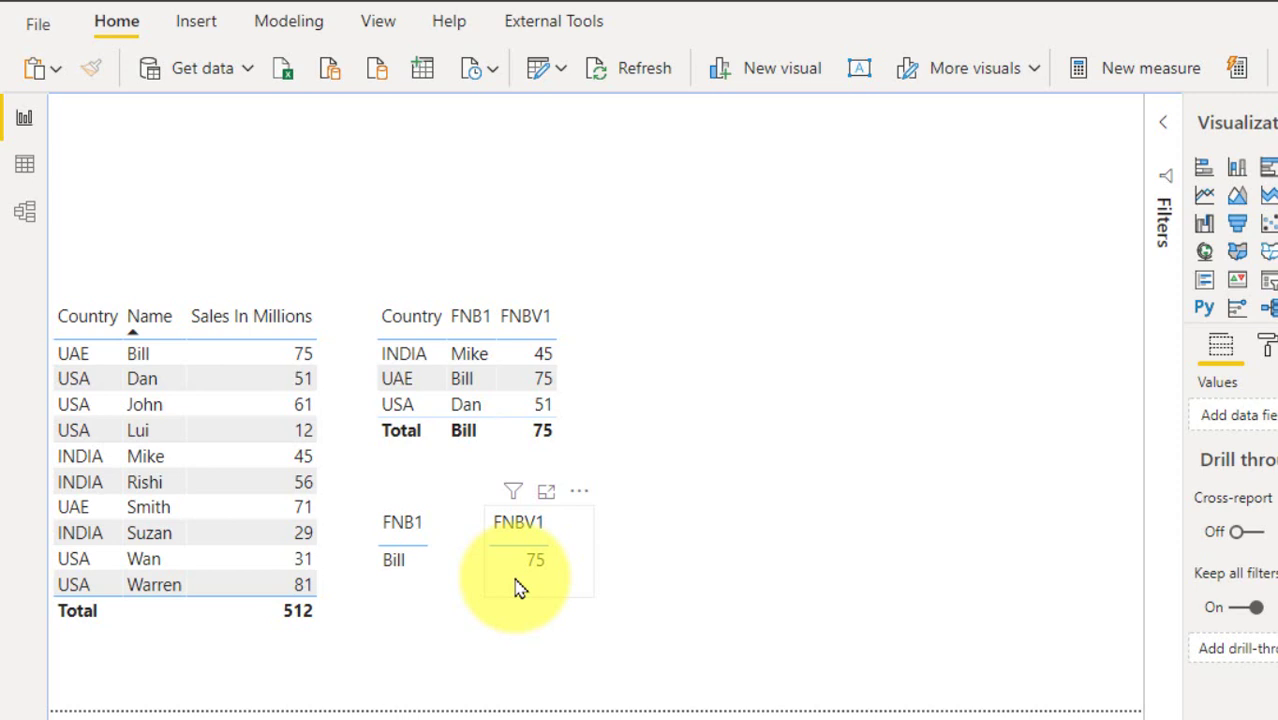
{"action": "left_click", "coordinate": [1270, 481]}
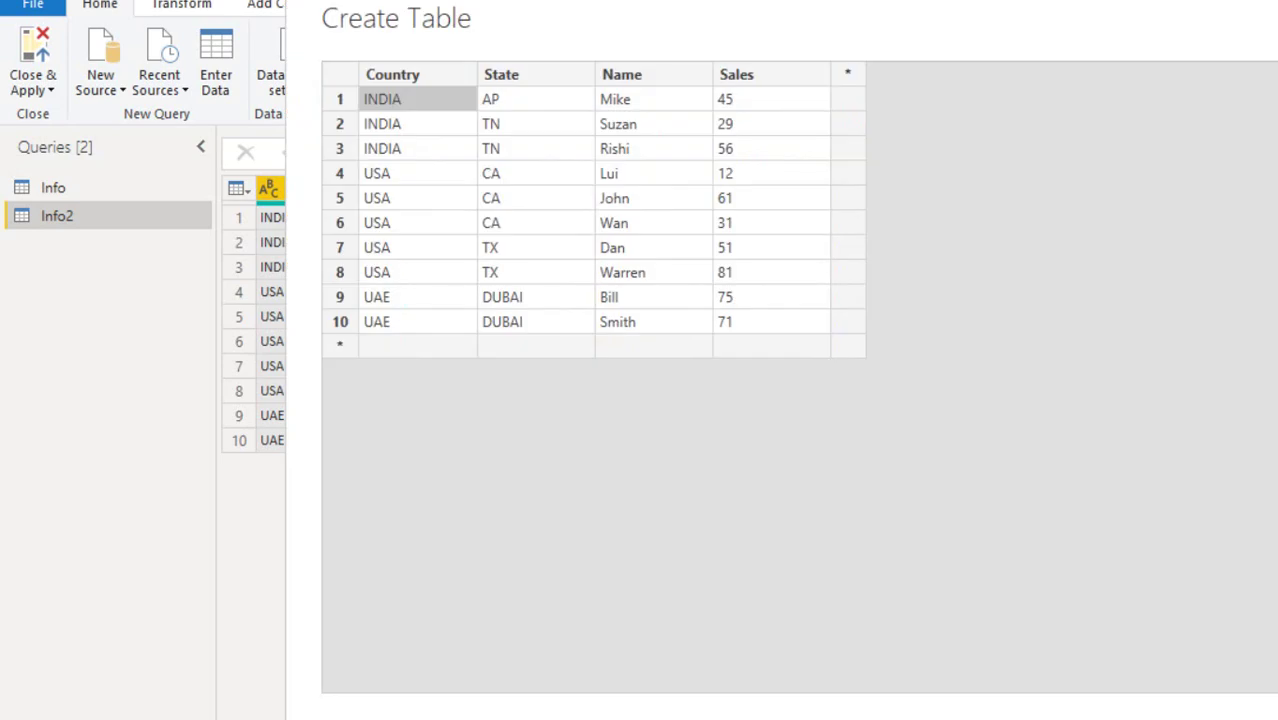
Start a new row in the Info2 source table with Country AUS
{"action": "left_click", "coordinate": [414, 343]}
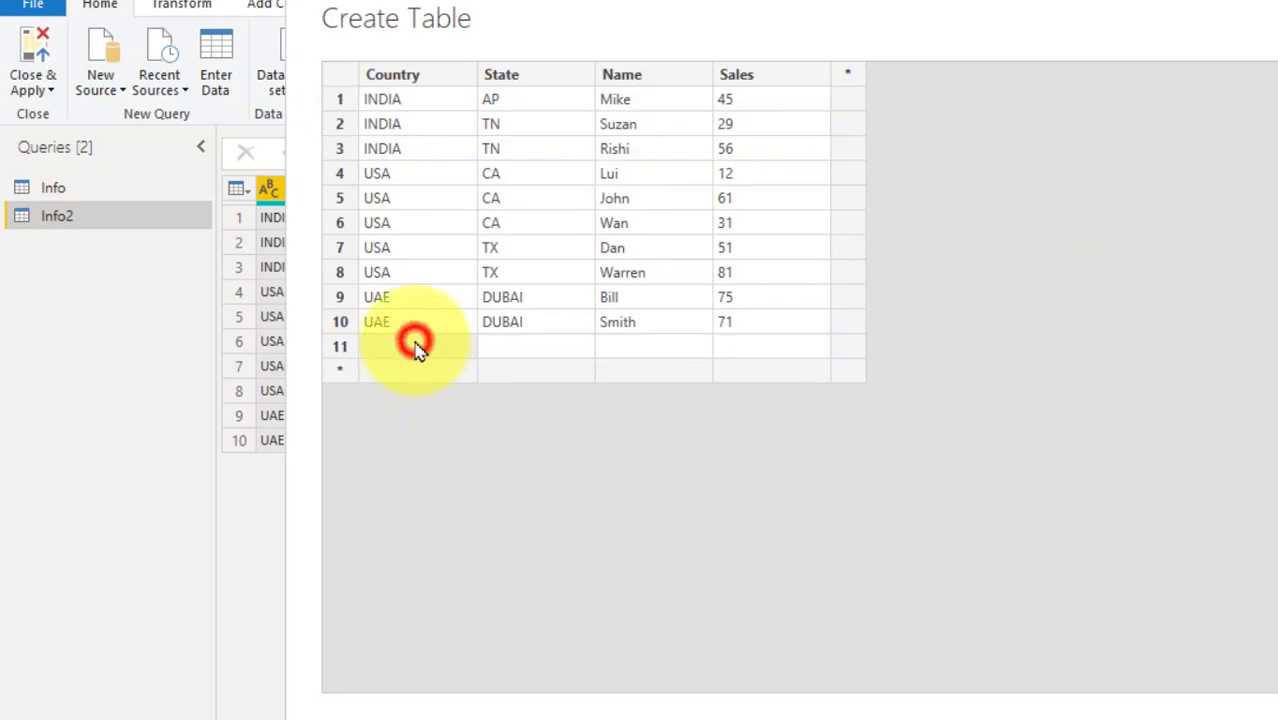
{"action": "type", "text": "indi"}
{"action": "key", "text": "BackSpace"}
{"action": "key", "text": "BackSpace"}
{"action": "key", "text": "BackSpace"}
{"action": "key", "text": "BackSpace"}
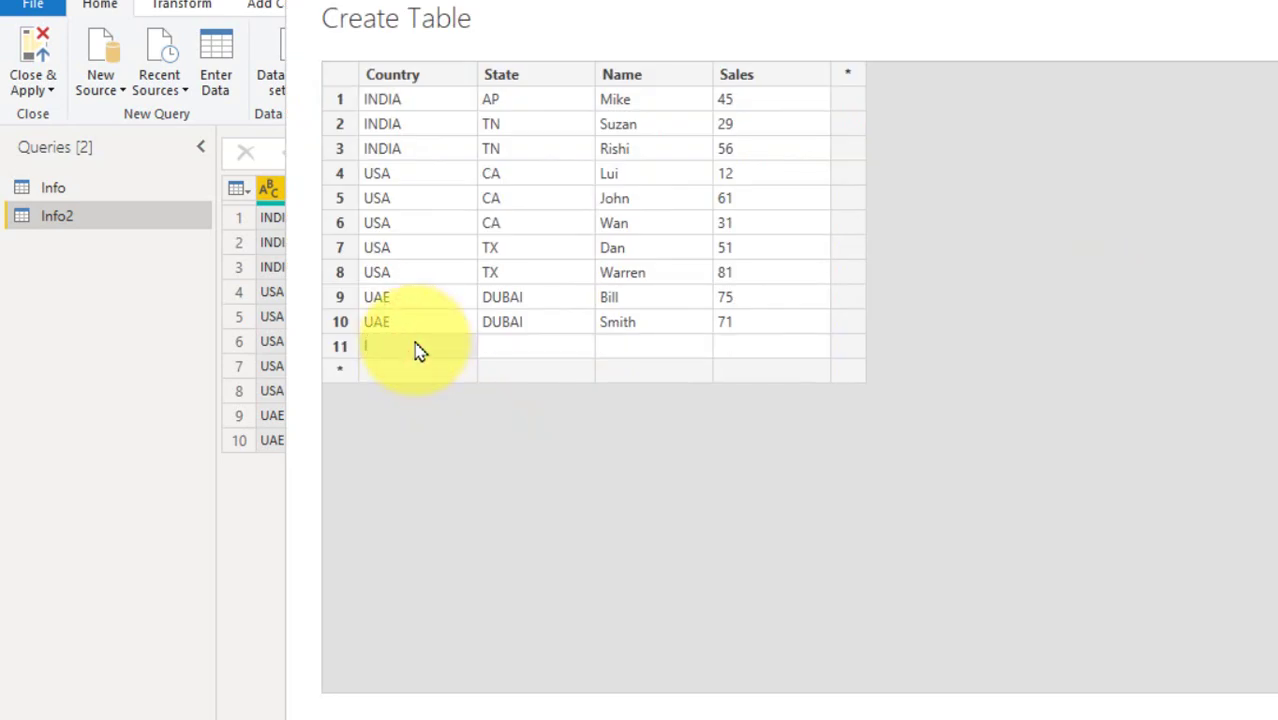
{"action": "type", "text": "USA"}
{"action": "key", "text": "ctrl+a"}
{"action": "key", "text": "BackSpace"}
{"action": "type", "text": "AUS"}
Fill the new row's State SYD, Name Adam and Sales 54, then confirm
{"action": "key", "text": "Tab"}
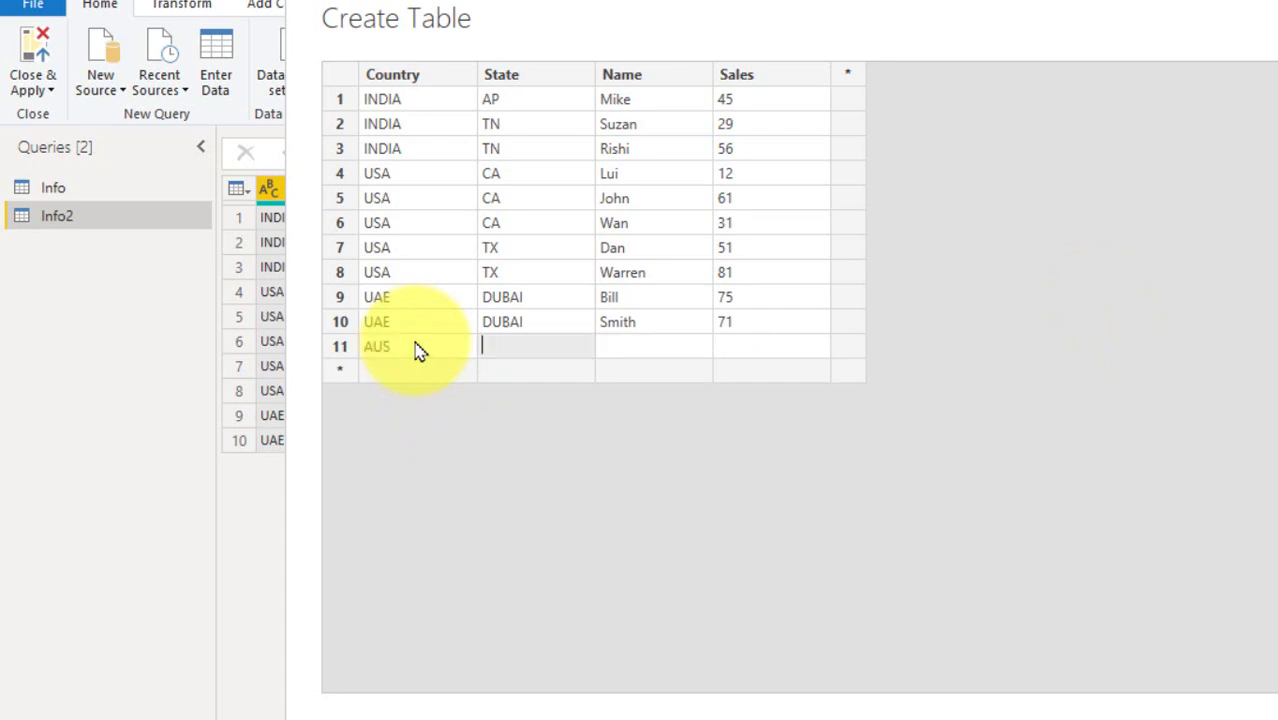
{"action": "type", "text": "SYD"}
{"action": "key", "text": "Tab"}
{"action": "type", "text": "Adam"}
{"action": "key", "text": "Tab"}
{"action": "type", "text": "54"}
{"action": "left_click", "coordinate": [1166, 712]}
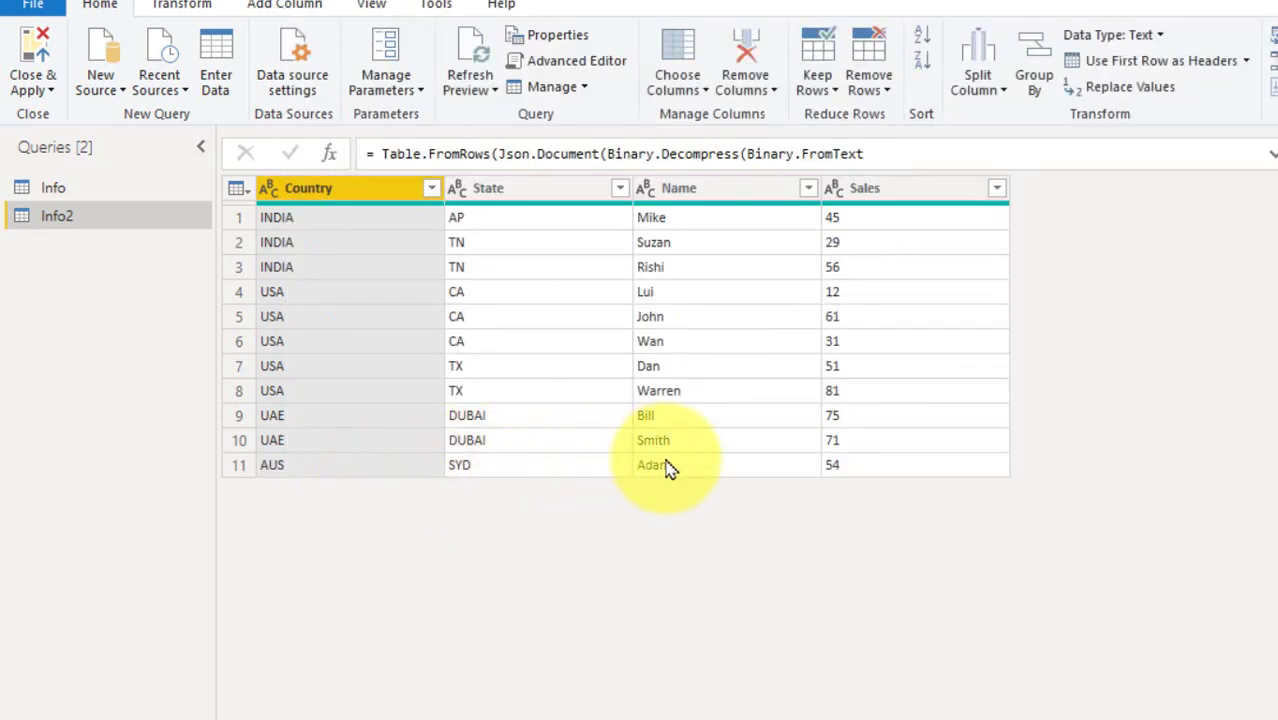
Apply the query changes and make the Country/FNB1/FNBV1 table taller
{"action": "left_click", "coordinate": [34, 60]}
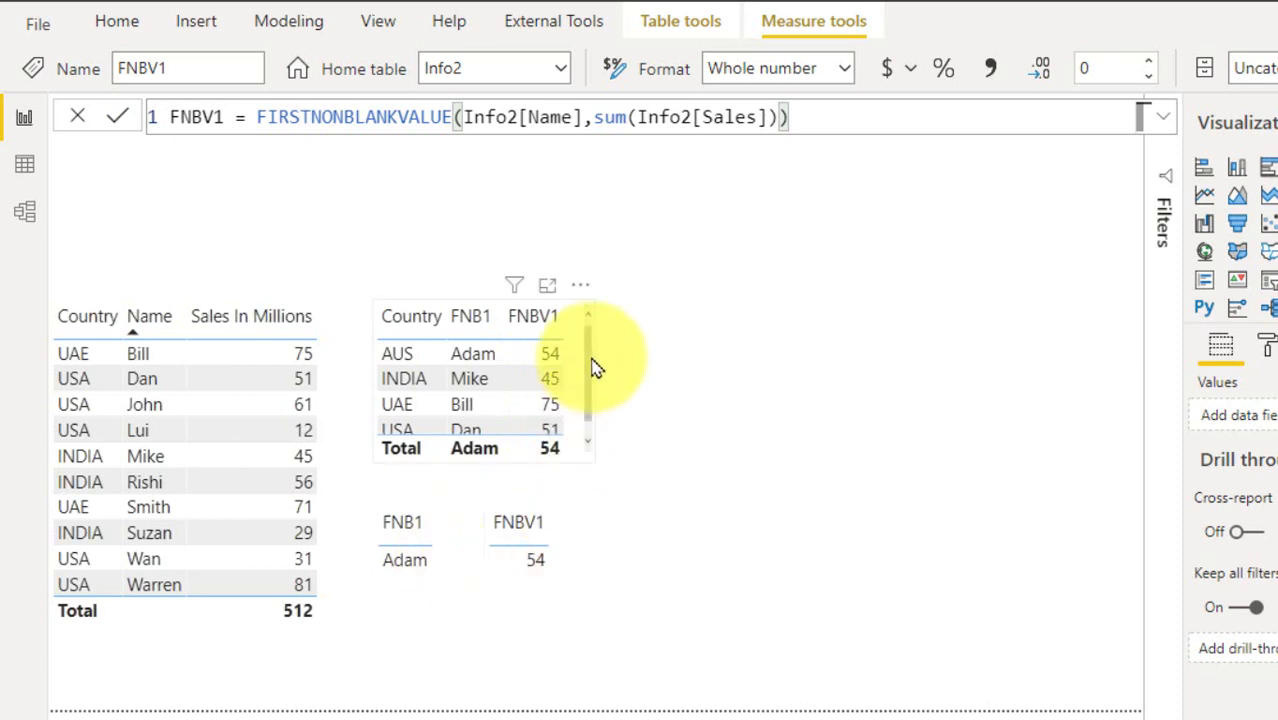
{"action": "left_click", "coordinate": [590, 356]}
{"action": "mouse_move", "coordinate": [484, 302]}
{"action": "left_mouse_down"}
{"action": "mouse_move", "coordinate": [485, 277]}
{"action": "mouse_move", "coordinate": [485, 290]}
{"action": "left_mouse_up"}
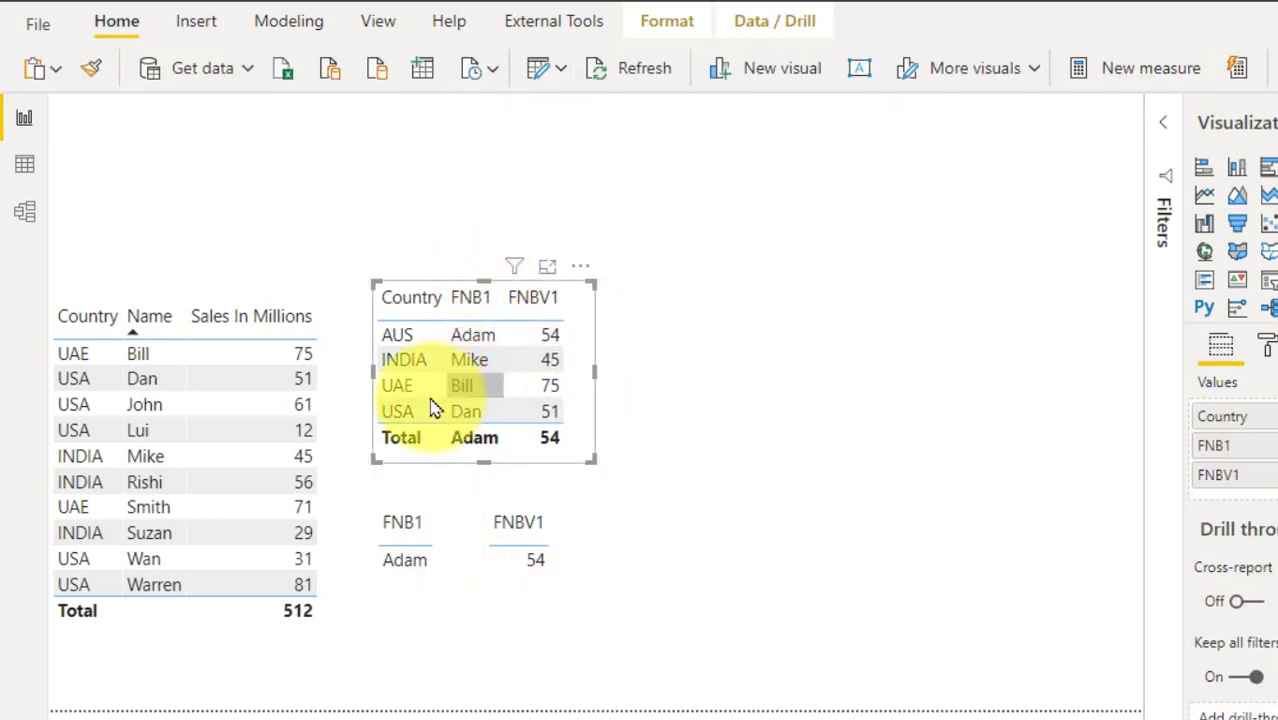